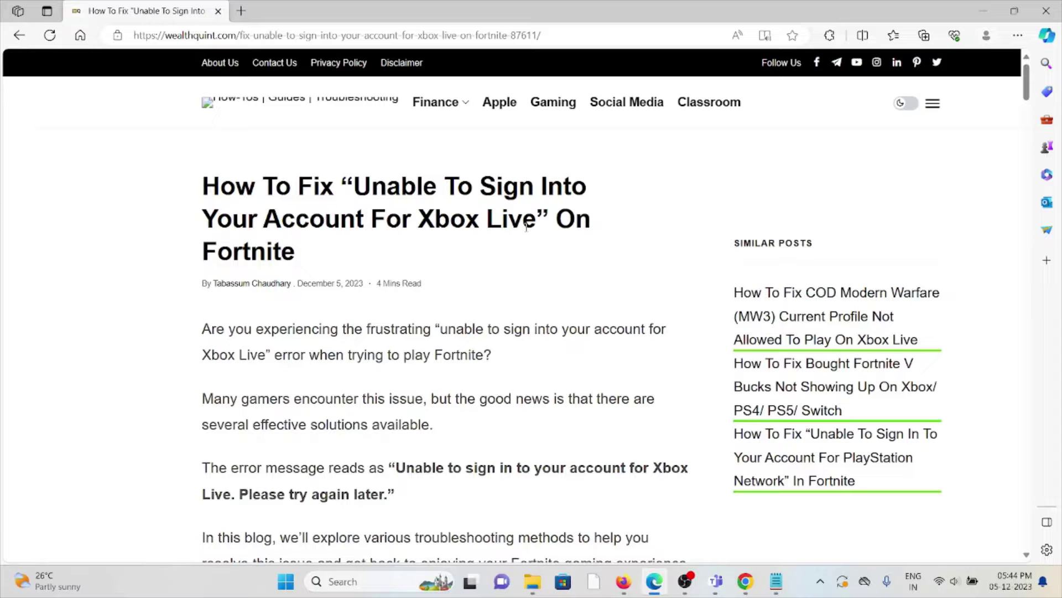
{"action": "scroll", "coordinate": [510, 224], "scroll_direction": "down", "scroll_amount": 1}
{"action": "scroll", "coordinate": [560, 329], "scroll_direction": "down", "scroll_amount": 3}
{"action": "scroll", "coordinate": [541, 368], "scroll_direction": "down", "scroll_amount": 1}
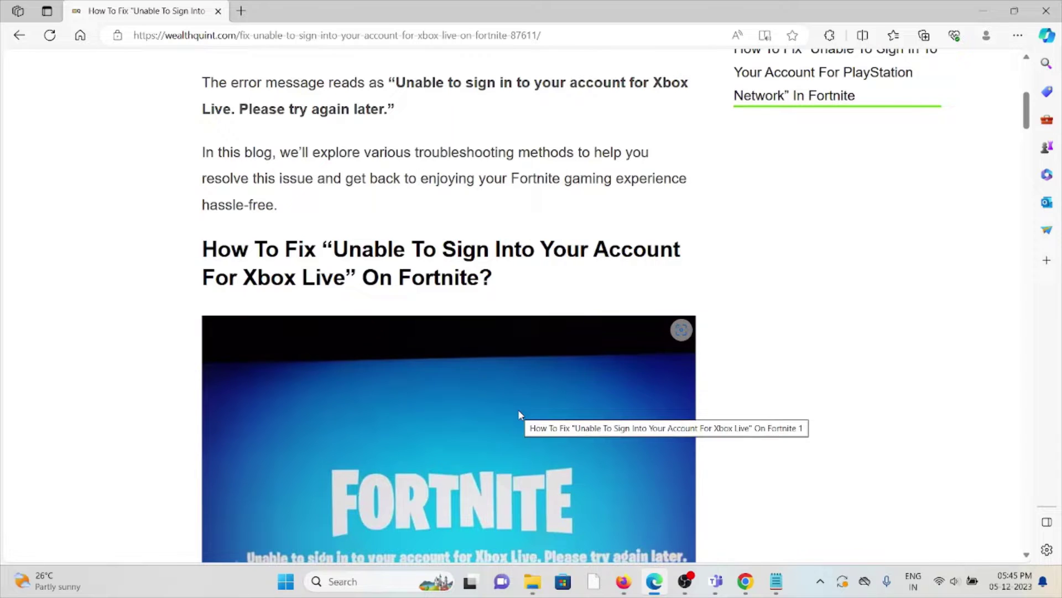
{"action": "scroll", "coordinate": [518, 410], "scroll_direction": "down", "scroll_amount": 2}
{"action": "scroll", "coordinate": [514, 409], "scroll_direction": "down", "scroll_amount": 2}
{"action": "scroll", "coordinate": [510, 409], "scroll_direction": "down", "scroll_amount": 2}
{"action": "scroll", "coordinate": [505, 406], "scroll_direction": "down", "scroll_amount": 1}
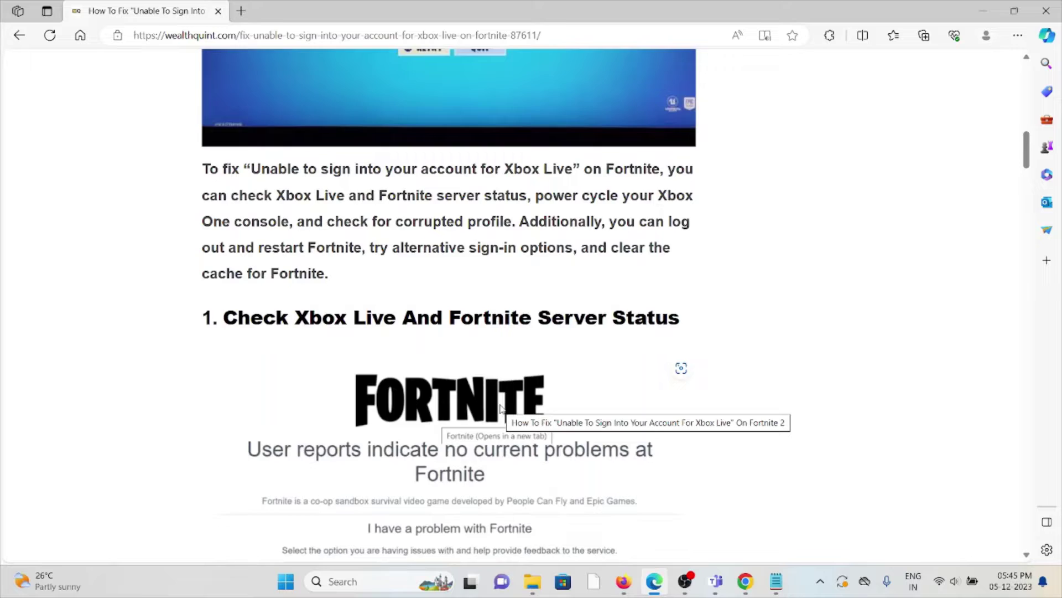
{"action": "scroll", "coordinate": [500, 405], "scroll_direction": "down", "scroll_amount": 2}
{"action": "scroll", "coordinate": [500, 403], "scroll_direction": "down", "scroll_amount": 2}
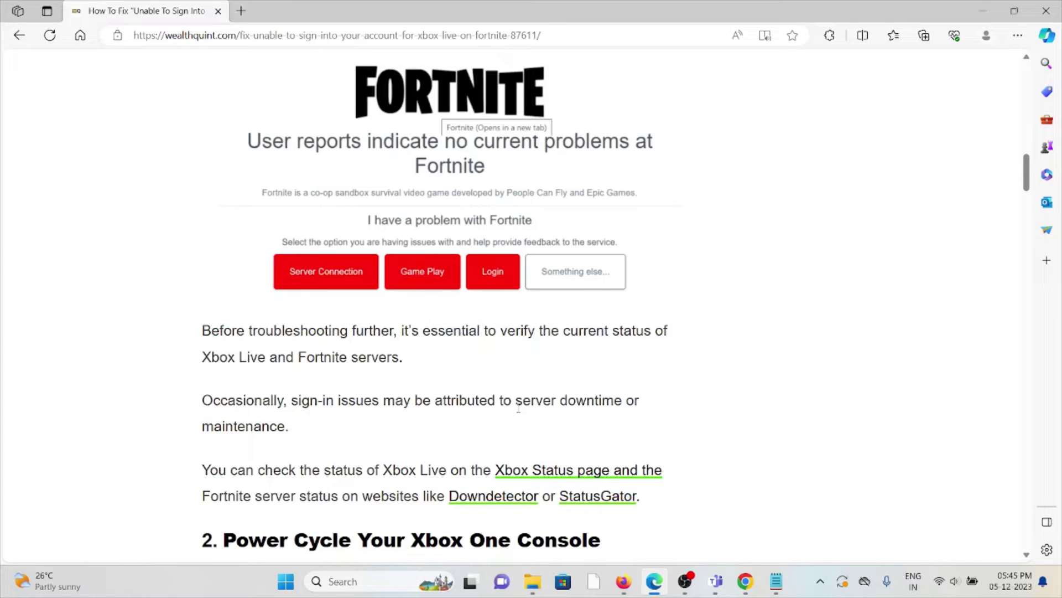
- Open the Xbox Status and Fortnite Downdetector links in new tabs, then return to the article
{"action": "right_click", "coordinate": [553, 471]}
{"action": "left_click", "coordinate": [641, 241]}
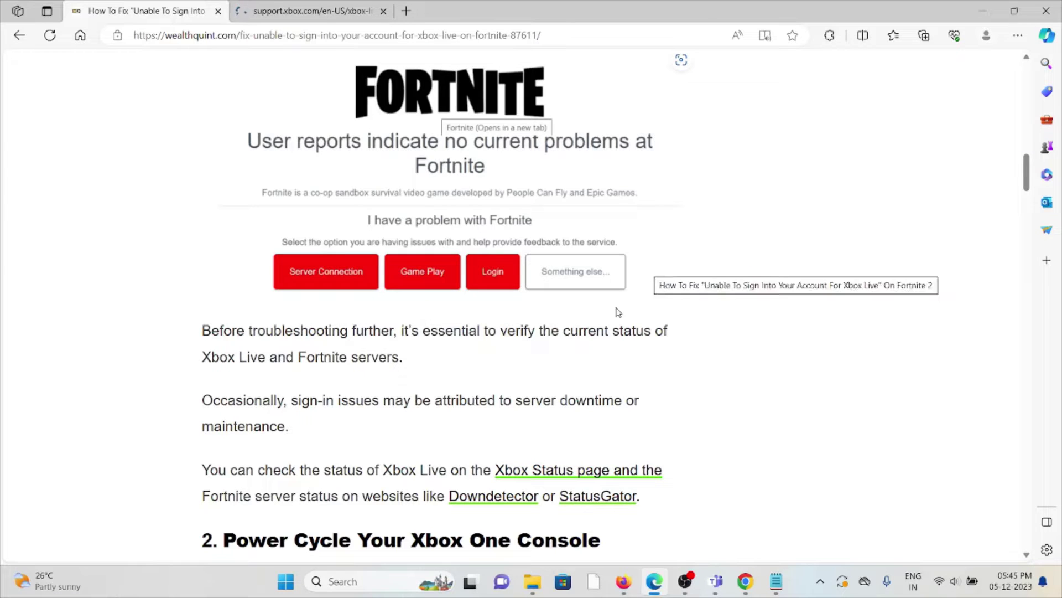
{"action": "right_click", "coordinate": [497, 497]}
{"action": "left_click", "coordinate": [548, 271]}
{"action": "key", "text": "ctrl+Tab"}
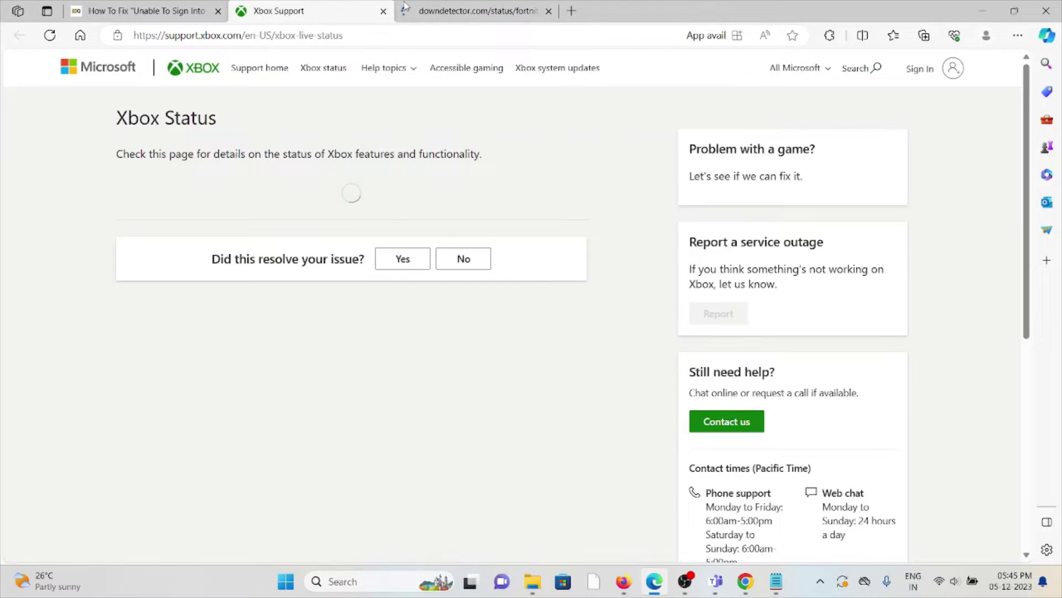
{"action": "key", "text": "ctrl+Tab"}
{"action": "key", "text": "ctrl+Tab"}
{"action": "scroll", "coordinate": [500, 373], "scroll_direction": "down", "scroll_amount": 1}
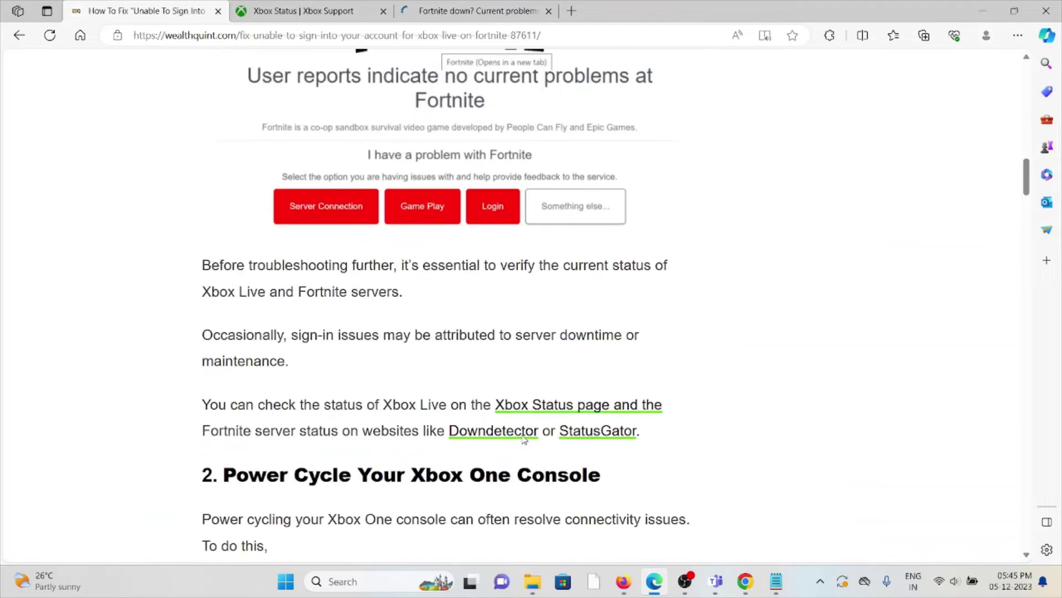
{"action": "scroll", "coordinate": [524, 440], "scroll_direction": "down", "scroll_amount": 2}
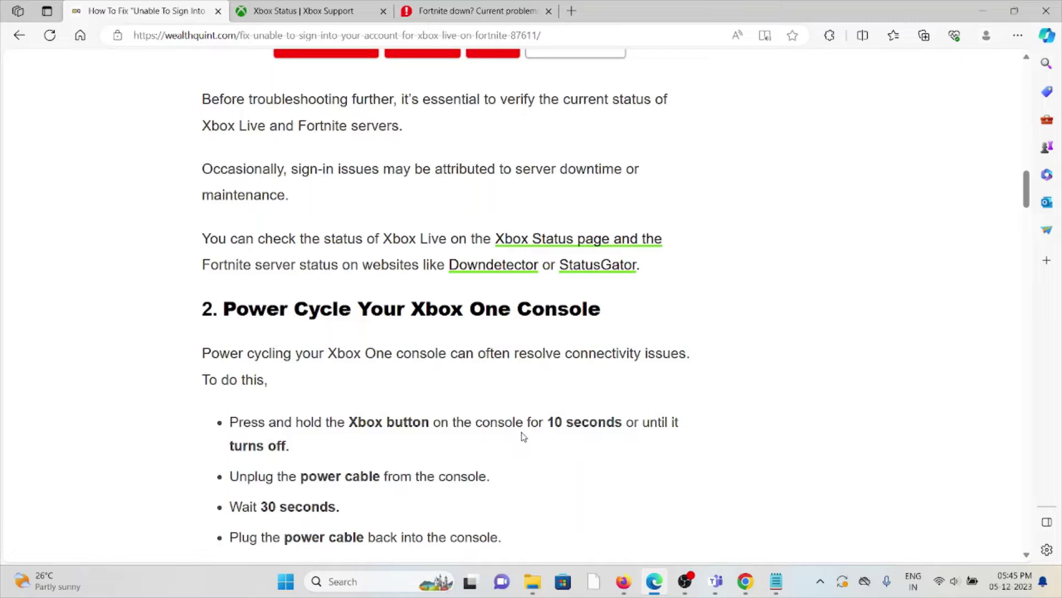
{"action": "scroll", "coordinate": [536, 512], "scroll_direction": "down", "scroll_amount": 1}
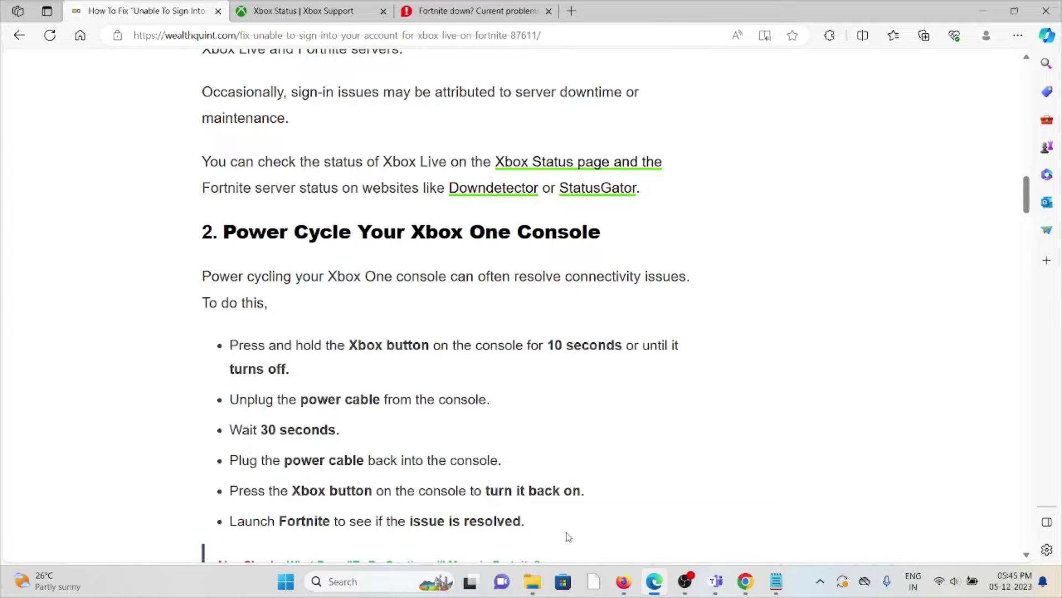
{"action": "scroll", "coordinate": [589, 525], "scroll_direction": "down", "scroll_amount": 2}
{"action": "scroll", "coordinate": [592, 523], "scroll_direction": "down", "scroll_amount": 1}
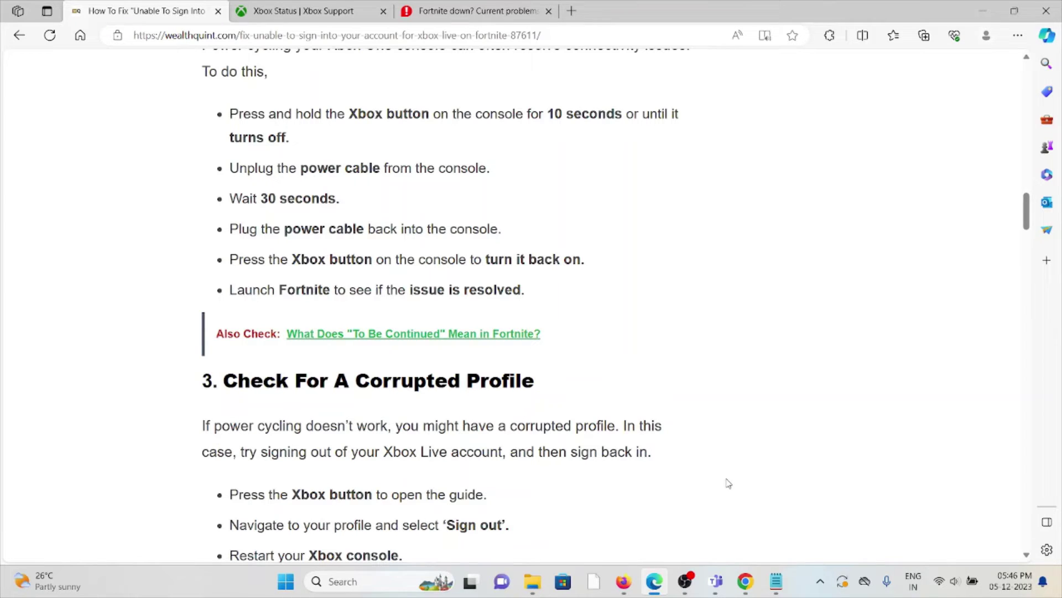
{"action": "scroll", "coordinate": [727, 483], "scroll_direction": "down", "scroll_amount": 1}
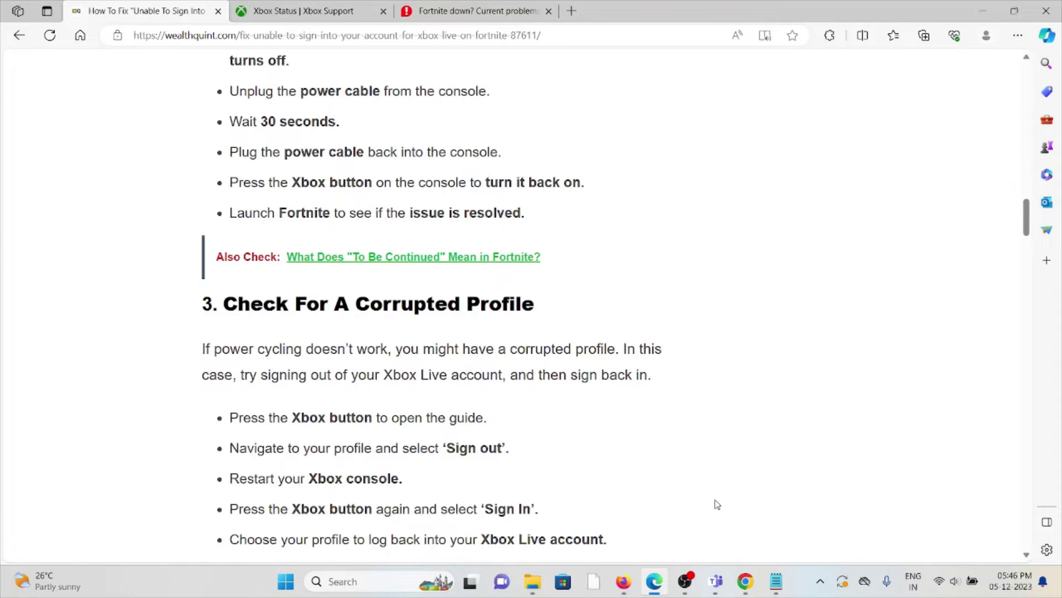
{"action": "scroll", "coordinate": [716, 504], "scroll_direction": "down", "scroll_amount": 1}
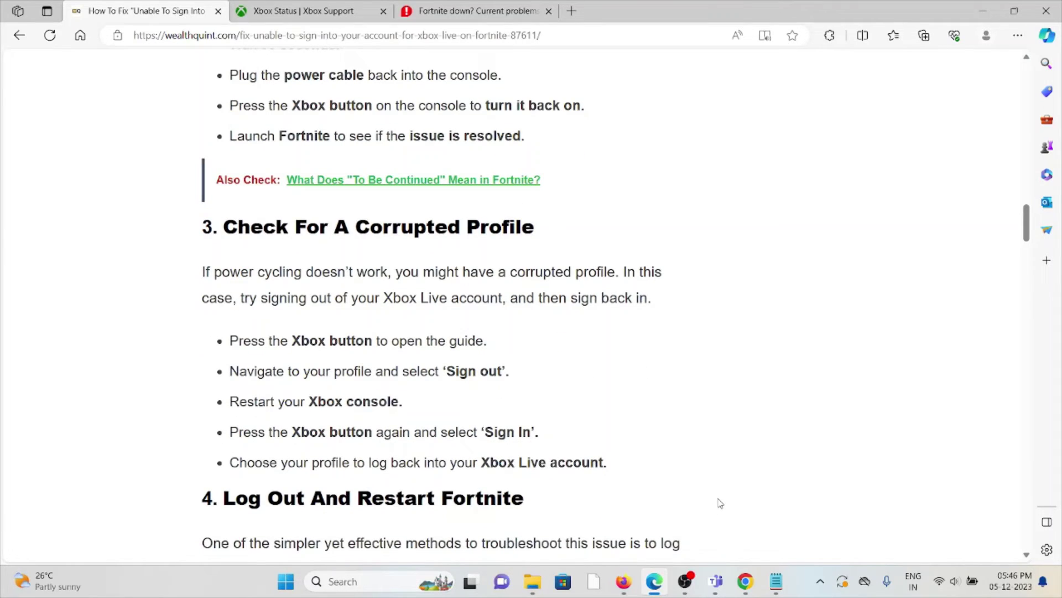
{"action": "scroll", "coordinate": [726, 499], "scroll_direction": "down", "scroll_amount": 2}
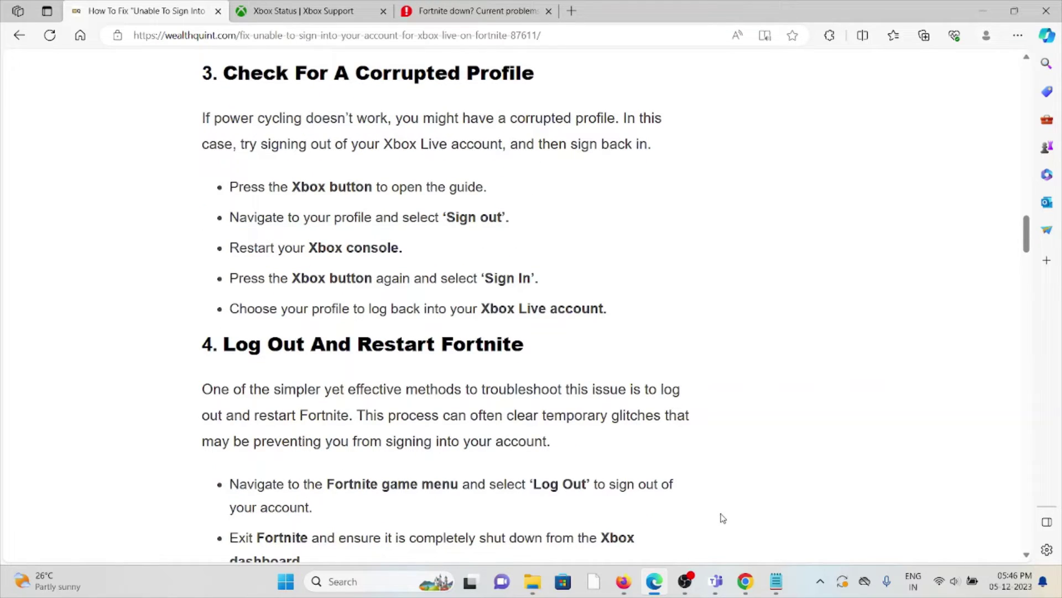
{"action": "scroll", "coordinate": [721, 518], "scroll_direction": "down", "scroll_amount": 1}
{"action": "scroll", "coordinate": [723, 527], "scroll_direction": "down", "scroll_amount": 1}
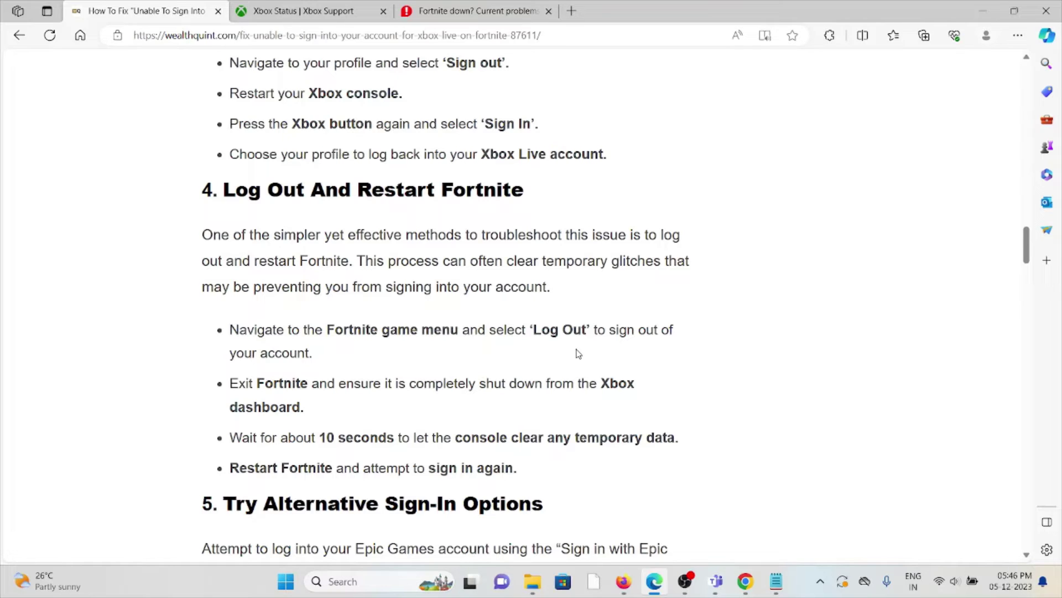
{"action": "scroll", "coordinate": [578, 354], "scroll_direction": "down", "scroll_amount": 1}
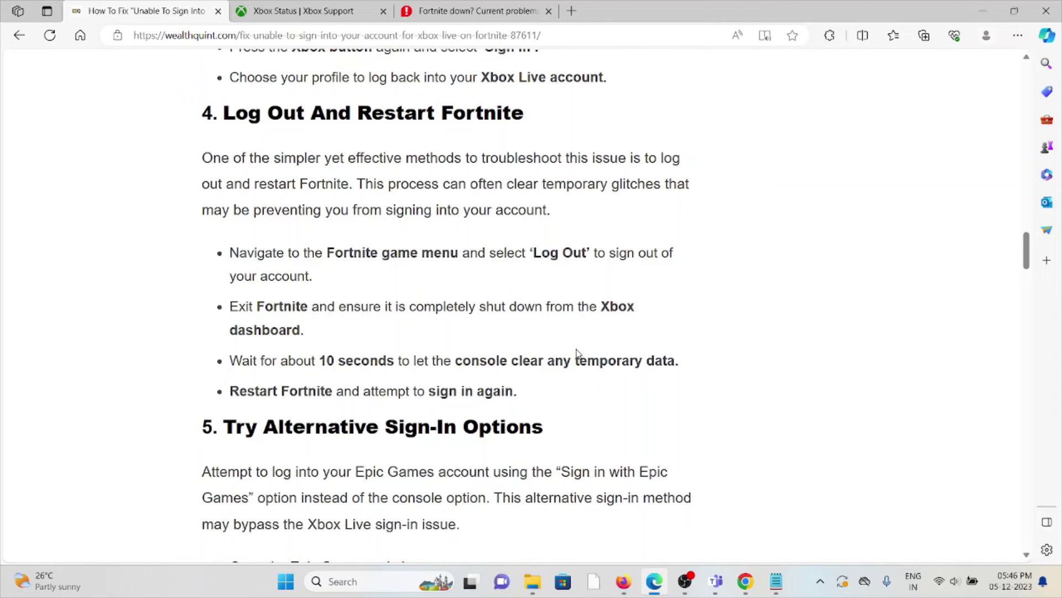
{"action": "scroll", "coordinate": [578, 354], "scroll_direction": "down", "scroll_amount": 2}
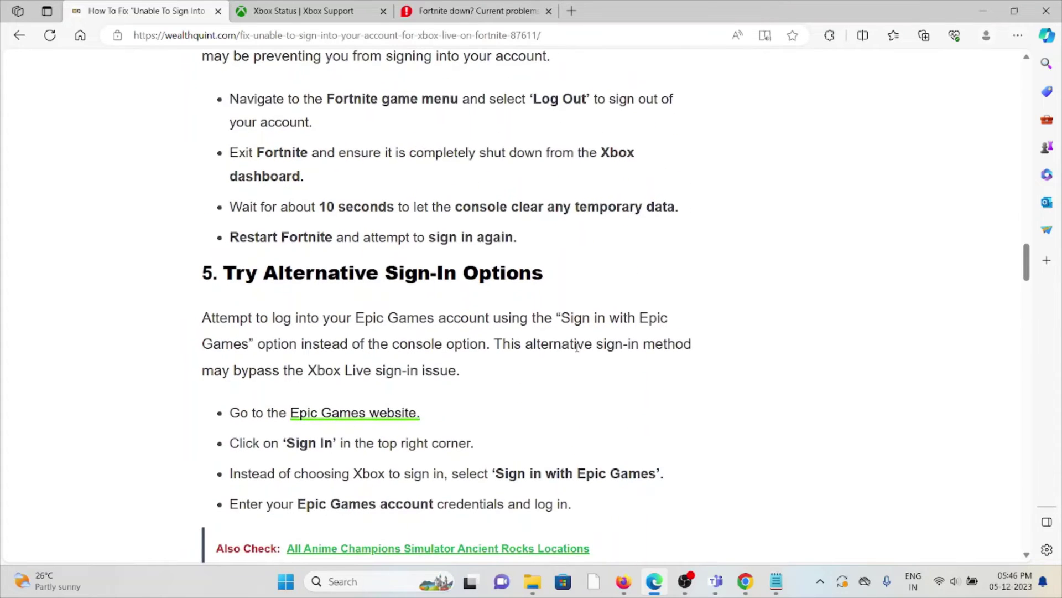
{"action": "scroll", "coordinate": [578, 354], "scroll_direction": "down", "scroll_amount": 1}
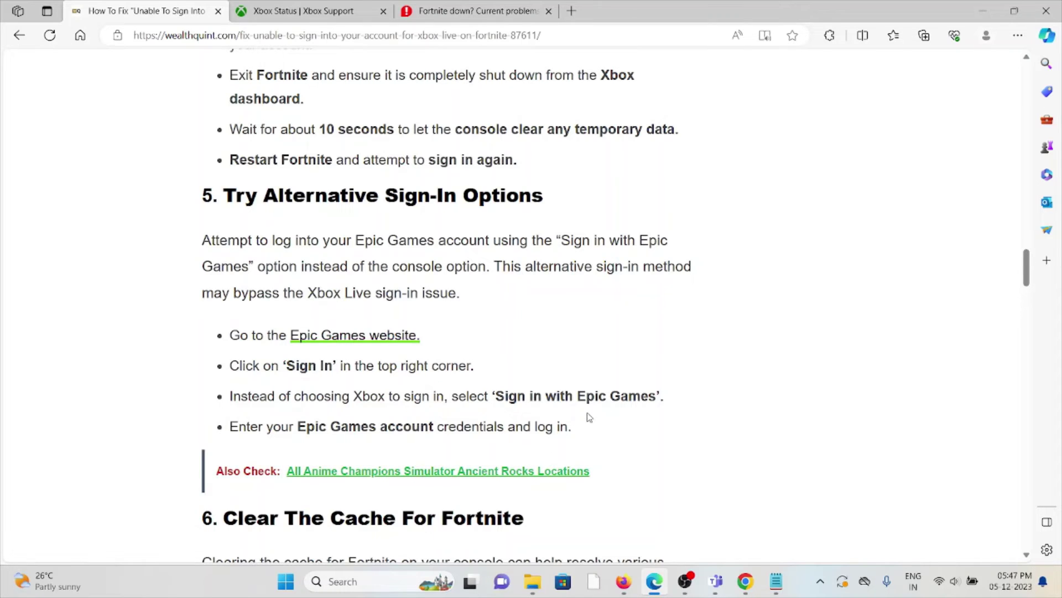
{"action": "scroll", "coordinate": [587, 419], "scroll_direction": "down", "scroll_amount": 1}
{"action": "scroll", "coordinate": [573, 449], "scroll_direction": "down", "scroll_amount": 1}
{"action": "scroll", "coordinate": [559, 480], "scroll_direction": "down", "scroll_amount": 2}
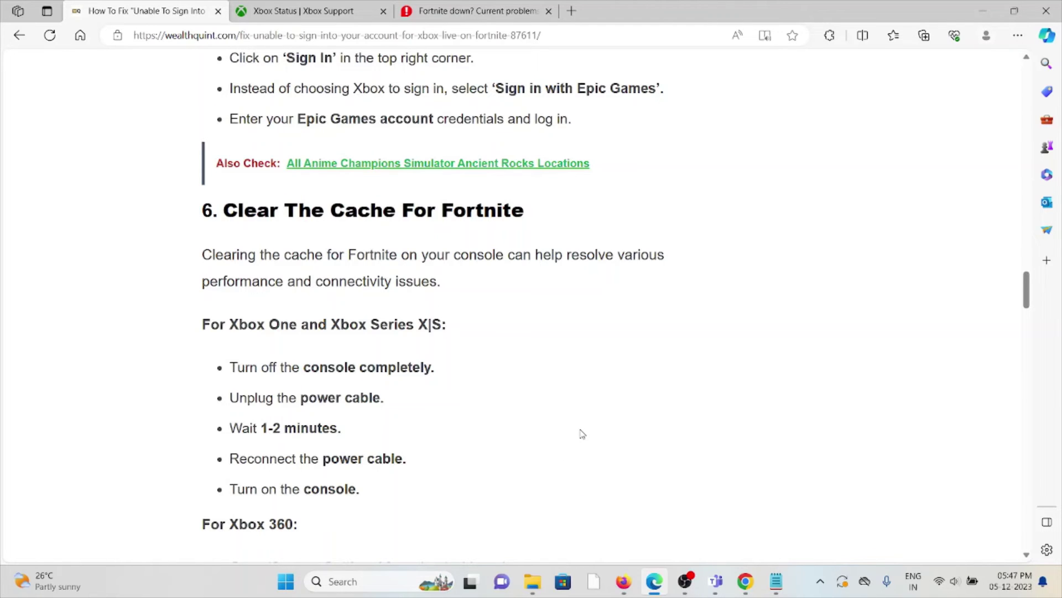
{"action": "scroll", "coordinate": [581, 433], "scroll_direction": "down", "scroll_amount": 1}
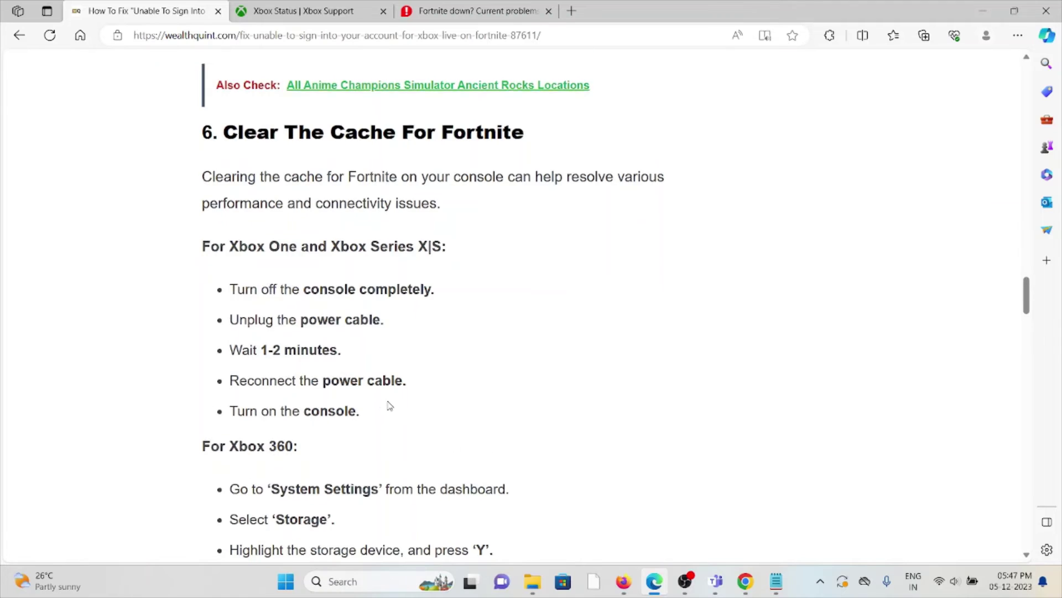
{"action": "scroll", "coordinate": [387, 407], "scroll_direction": "down", "scroll_amount": 1}
{"action": "scroll", "coordinate": [392, 404], "scroll_direction": "down", "scroll_amount": 1}
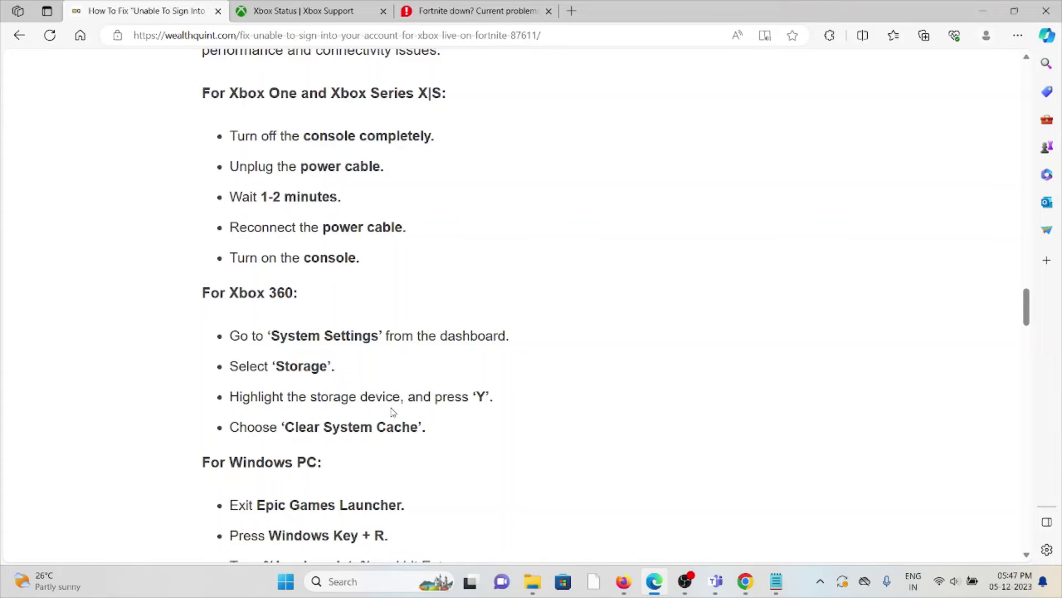
{"action": "scroll", "coordinate": [407, 421], "scroll_direction": "down", "scroll_amount": 1}
{"action": "scroll", "coordinate": [407, 421], "scroll_direction": "down", "scroll_amount": 1}
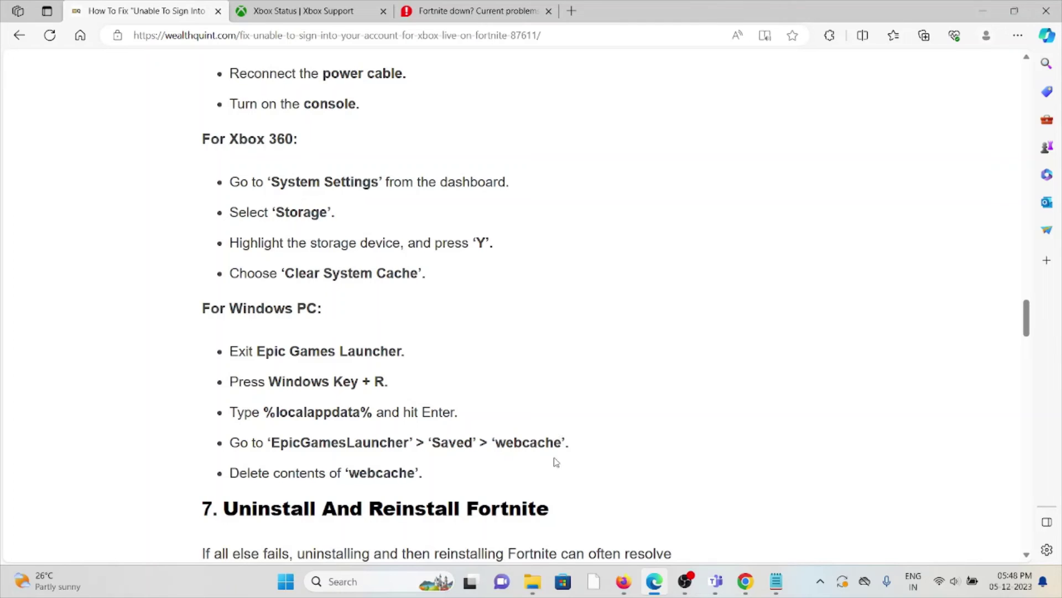
{"action": "scroll", "coordinate": [557, 471], "scroll_direction": "down", "scroll_amount": 2}
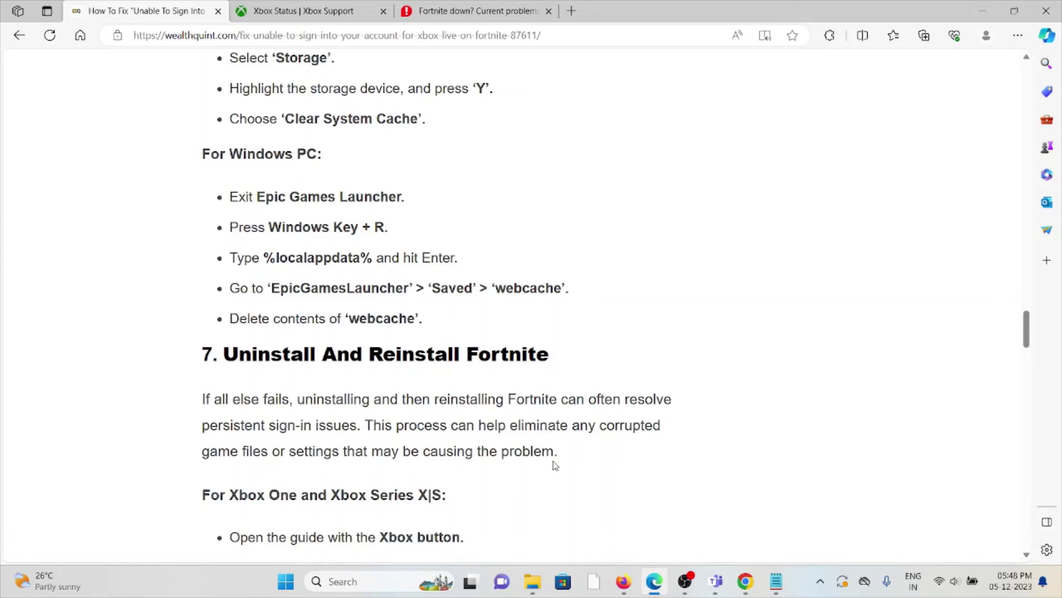
{"action": "scroll", "coordinate": [554, 465], "scroll_direction": "down", "scroll_amount": 2}
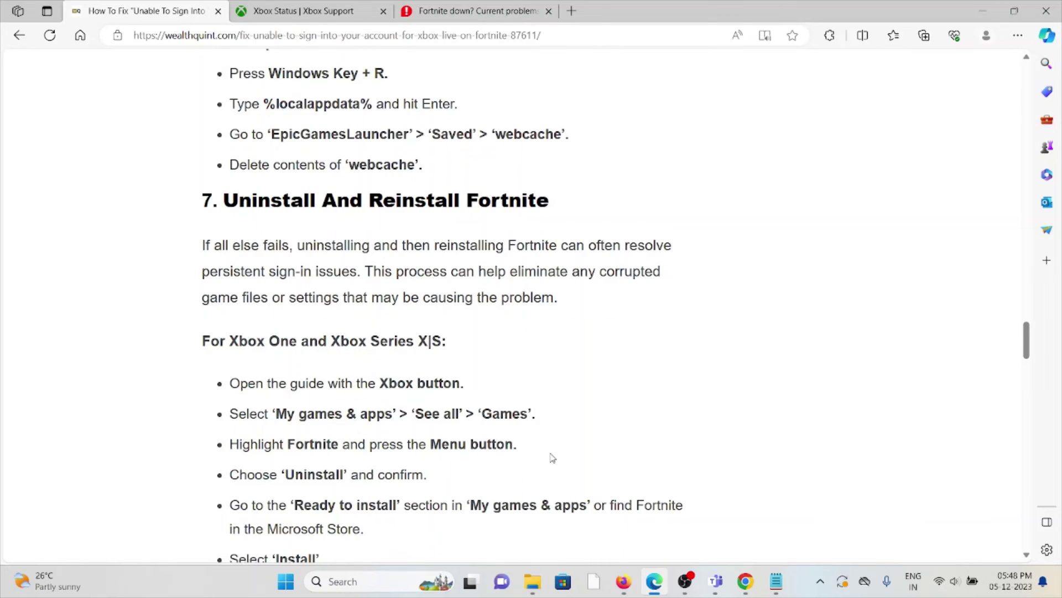
{"action": "scroll", "coordinate": [550, 457], "scroll_direction": "down", "scroll_amount": 2}
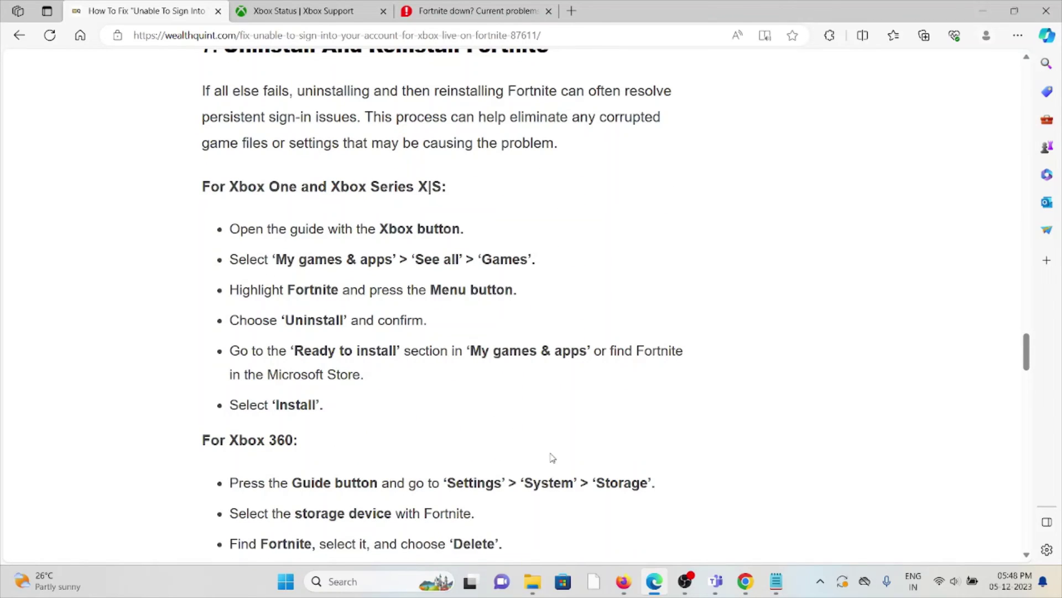
{"action": "scroll", "coordinate": [553, 459], "scroll_direction": "up", "scroll_amount": 2}
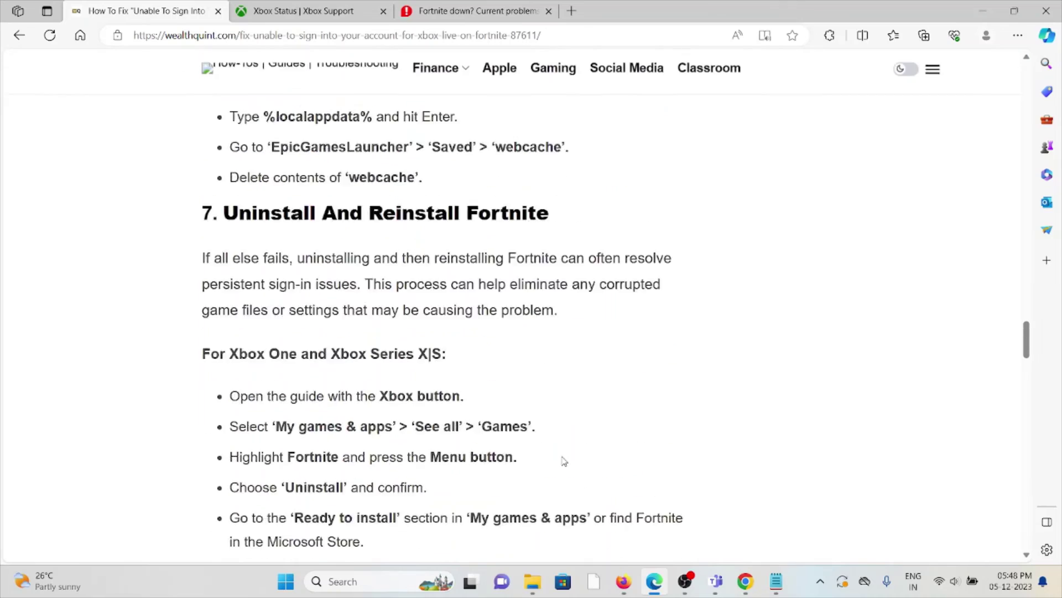
{"action": "scroll", "coordinate": [560, 461], "scroll_direction": "down", "scroll_amount": 2}
{"action": "scroll", "coordinate": [563, 462], "scroll_direction": "down", "scroll_amount": 3}
{"action": "scroll", "coordinate": [562, 462], "scroll_direction": "down", "scroll_amount": 2}
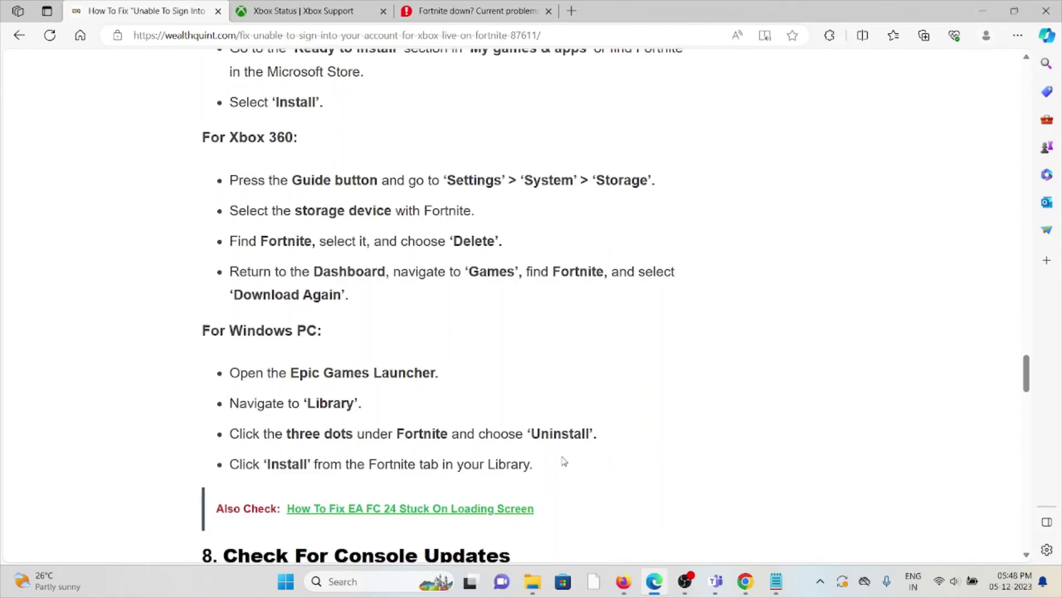
{"action": "scroll", "coordinate": [563, 462], "scroll_direction": "down", "scroll_amount": 2}
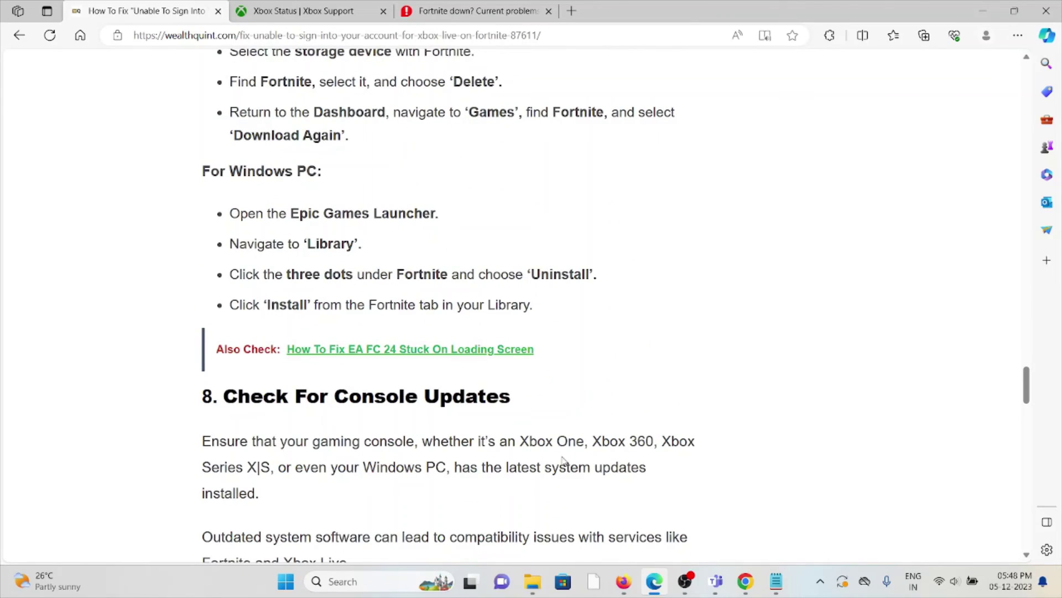
{"action": "scroll", "coordinate": [563, 462], "scroll_direction": "up", "scroll_amount": 1}
{"action": "scroll", "coordinate": [563, 462], "scroll_direction": "down", "scroll_amount": 3}
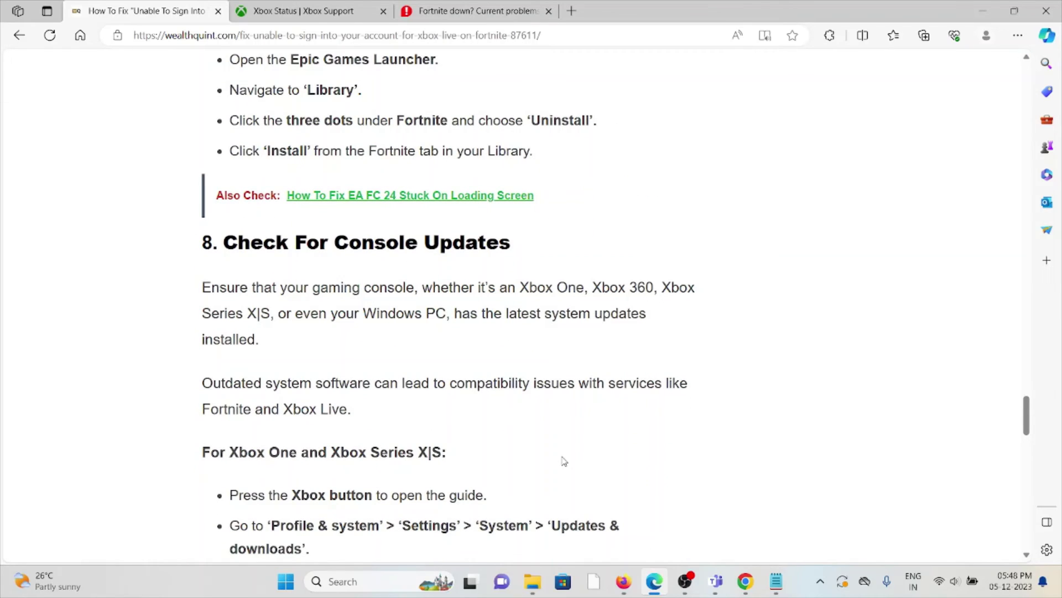
{"action": "scroll", "coordinate": [564, 461], "scroll_direction": "down", "scroll_amount": 1}
{"action": "scroll", "coordinate": [563, 462], "scroll_direction": "down", "scroll_amount": 2}
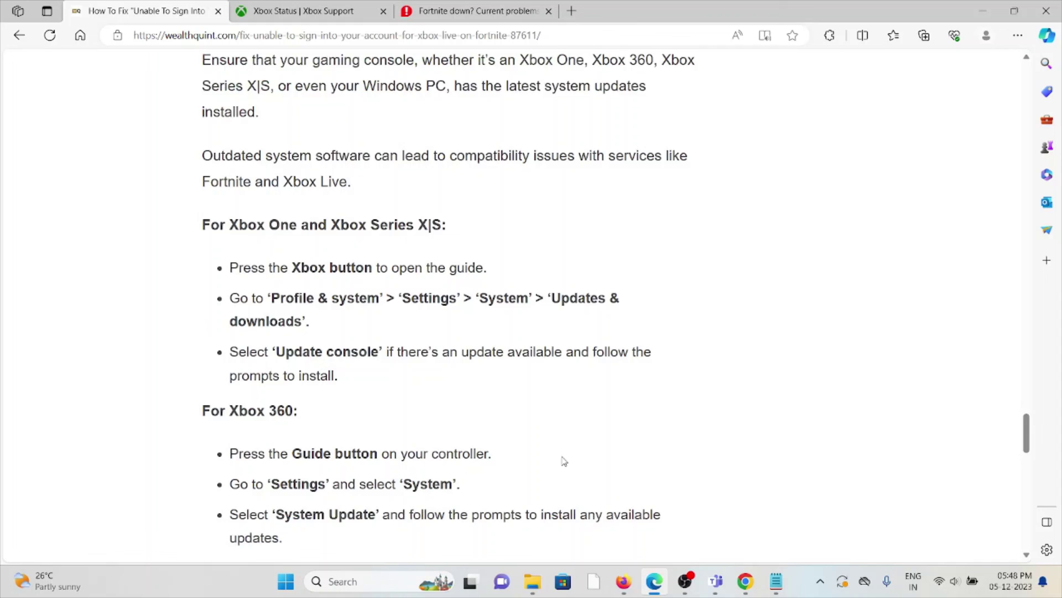
{"action": "scroll", "coordinate": [563, 462], "scroll_direction": "down", "scroll_amount": 3}
{"action": "scroll", "coordinate": [563, 462], "scroll_direction": "up", "scroll_amount": 4}
{"action": "scroll", "coordinate": [563, 462], "scroll_direction": "up", "scroll_amount": 3}
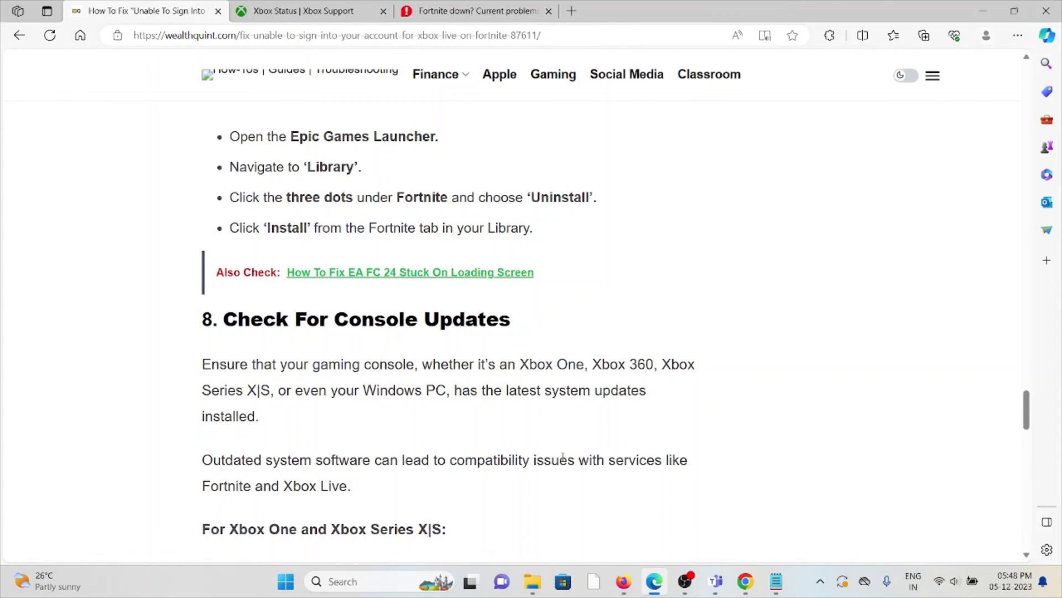
{"action": "scroll", "coordinate": [563, 459], "scroll_direction": "down", "scroll_amount": 3}
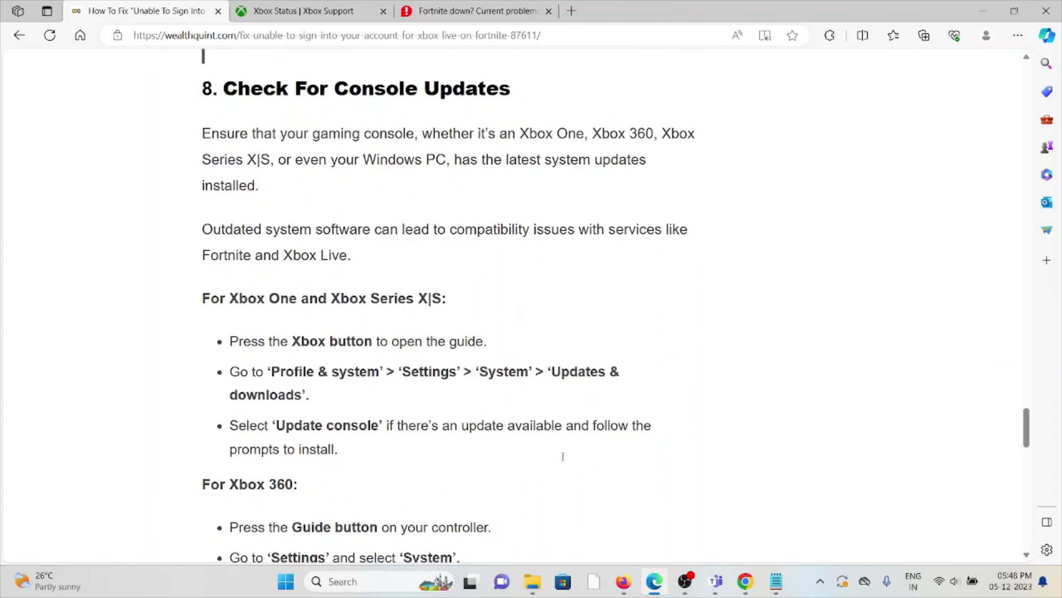
{"action": "scroll", "coordinate": [563, 459], "scroll_direction": "down", "scroll_amount": 4}
{"action": "scroll", "coordinate": [563, 458], "scroll_direction": "down", "scroll_amount": 4}
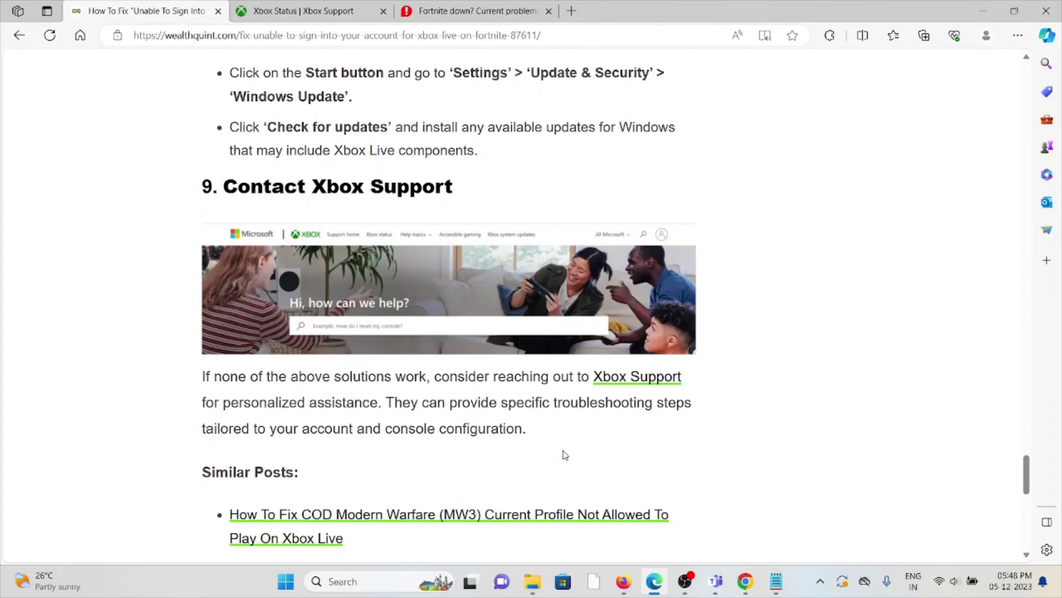
{"action": "left_click", "coordinate": [367, 15]}
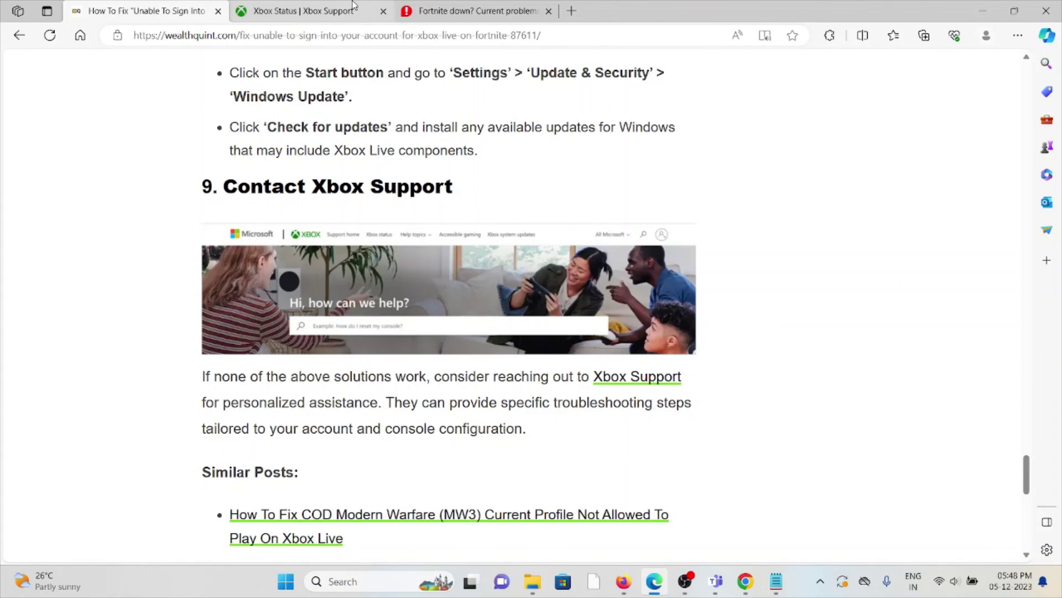
{"action": "left_click", "coordinate": [203, 7]}
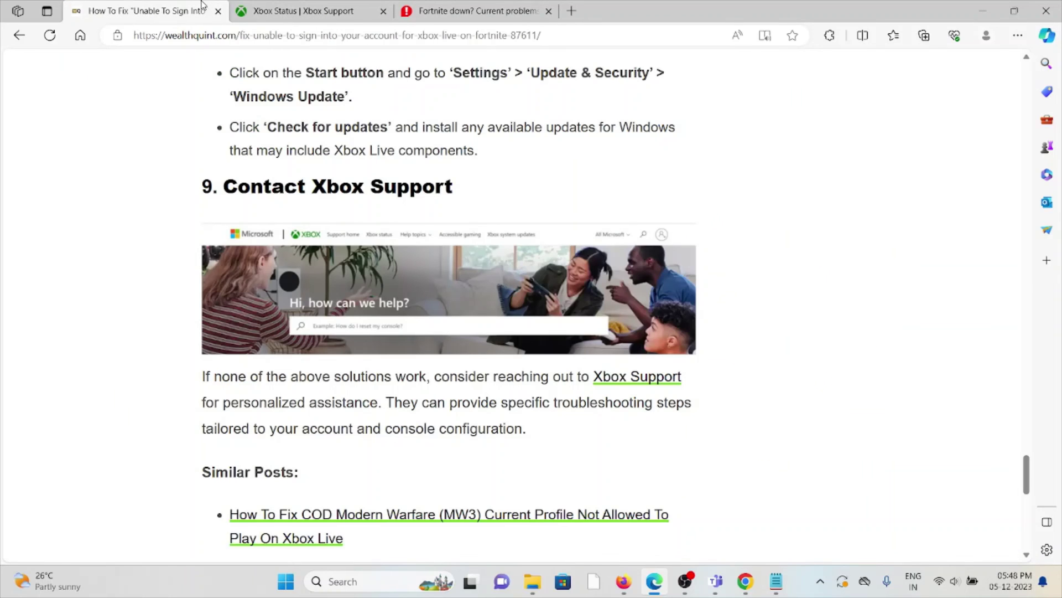